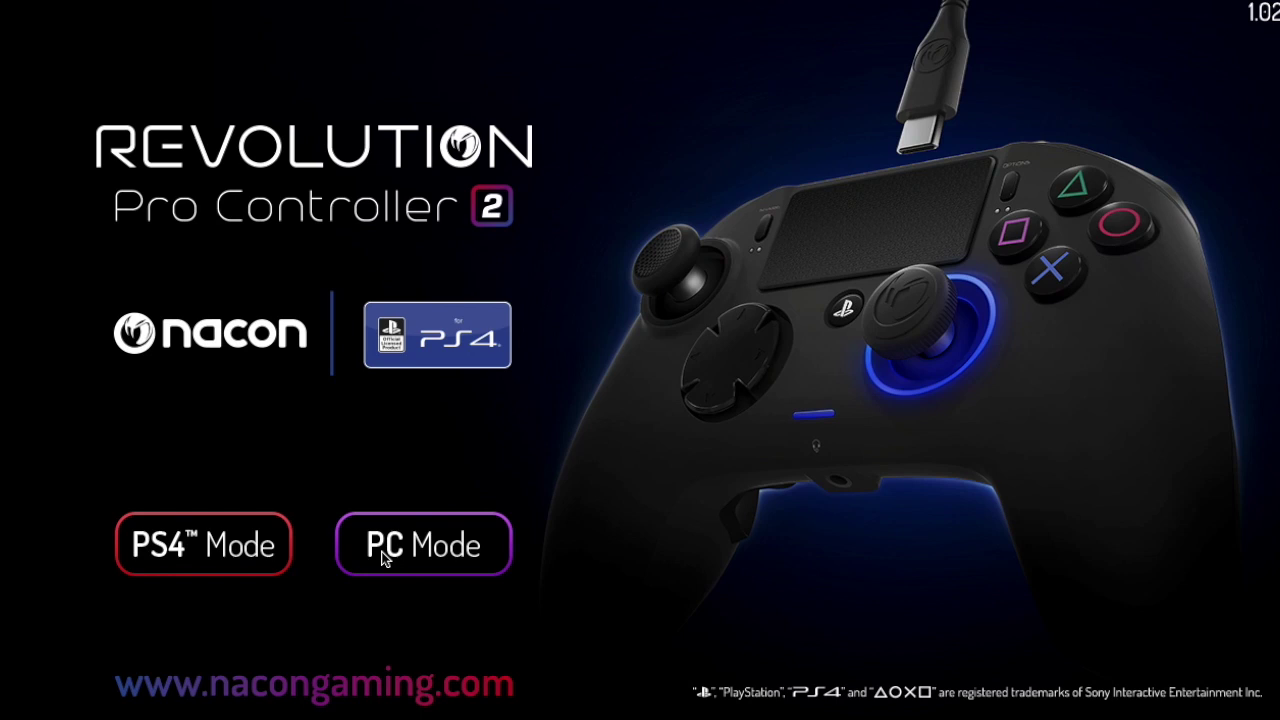
# Enter PS4 mode, keep PS4 Mode in the mode selector, and open General Settings
pyautogui.click(201, 552)
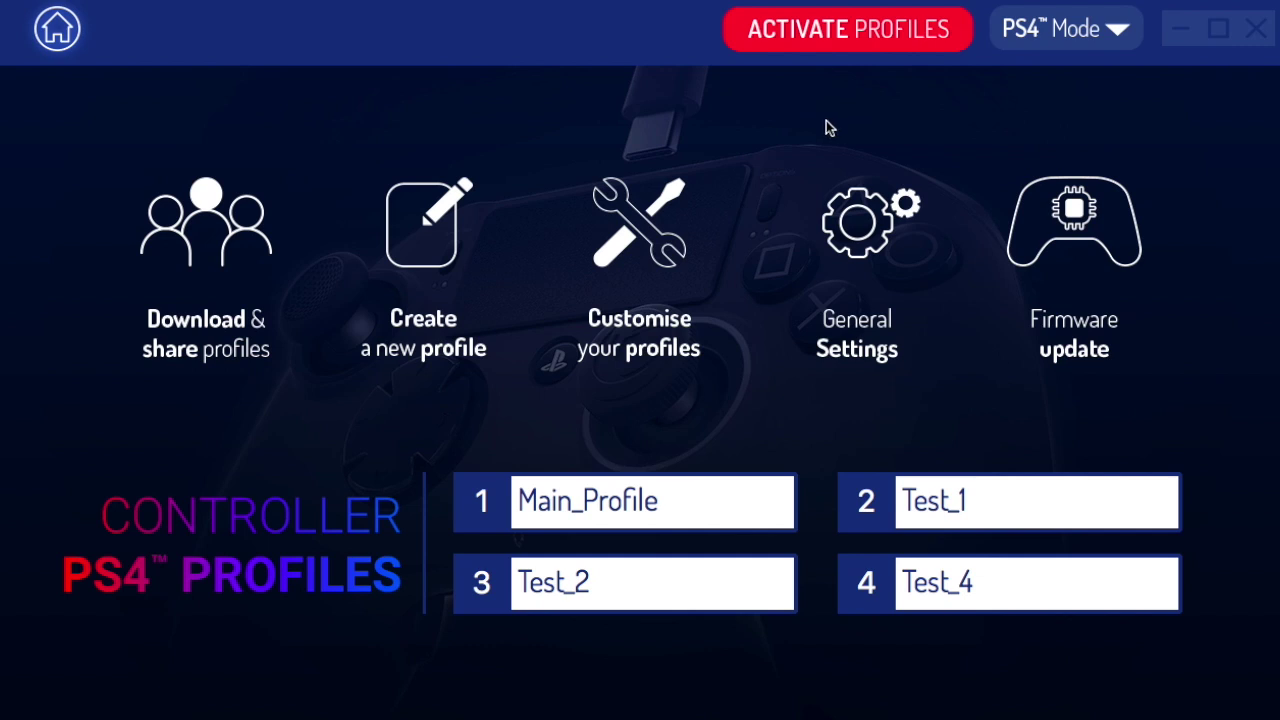
pyautogui.click(1122, 33)
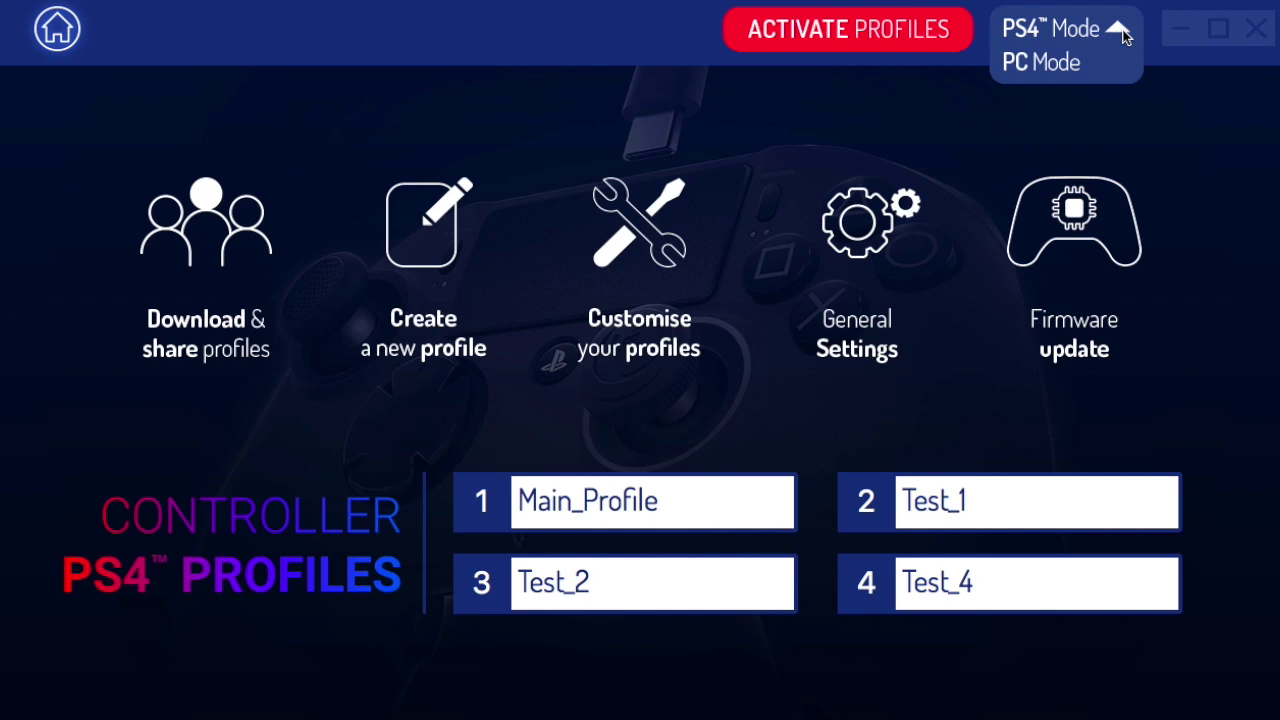
pyautogui.click(1120, 32)
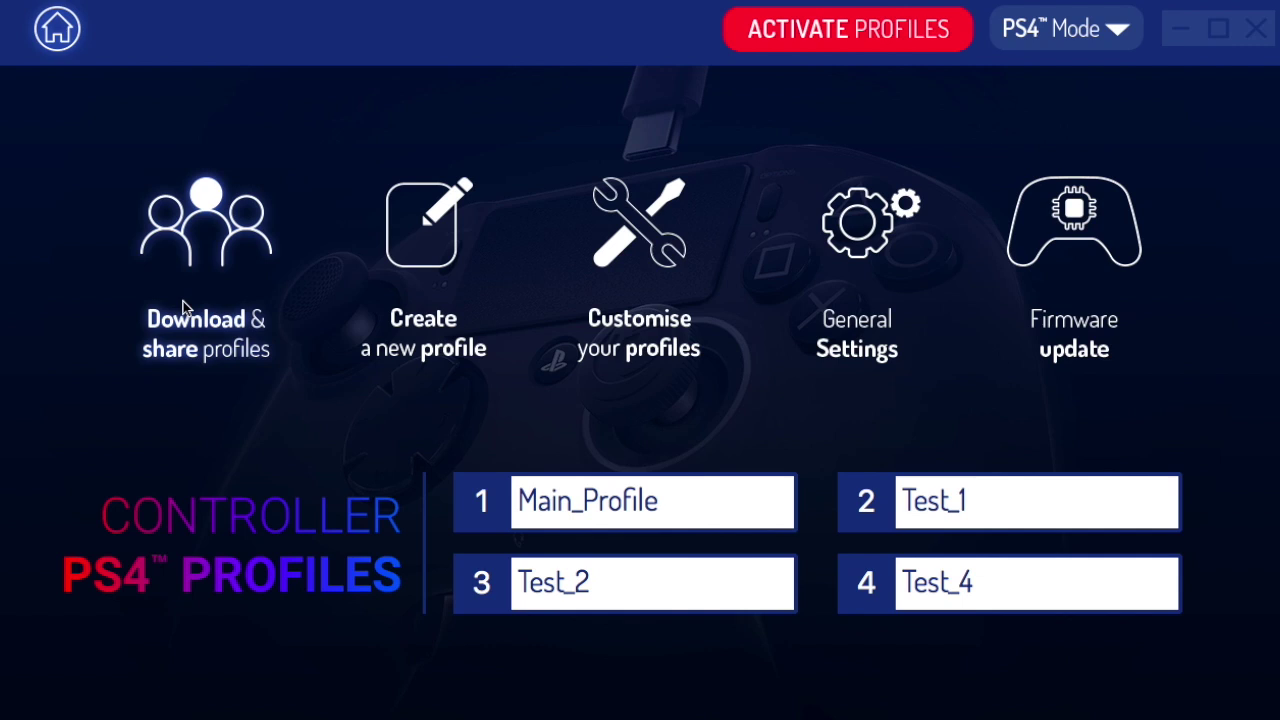
pyautogui.click(852, 227)
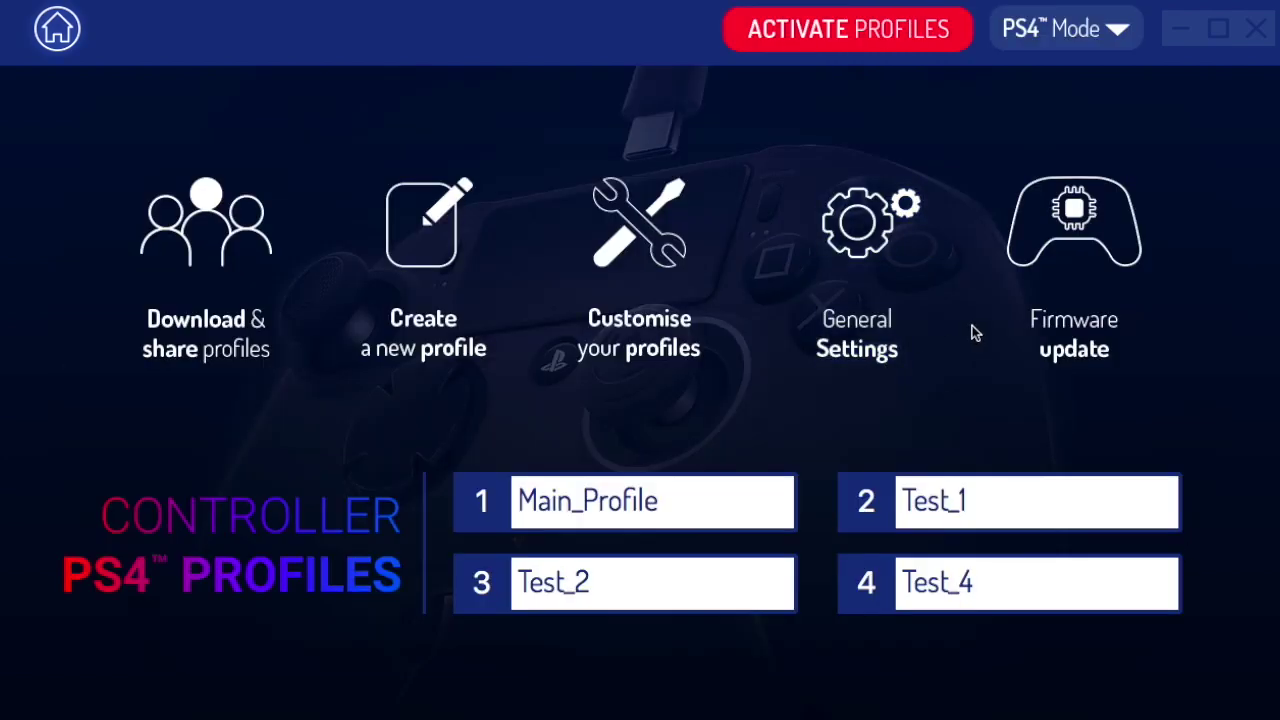
# Open the Firmware Update page showing the controller's firmware version 1.23
pyautogui.click(1062, 248)
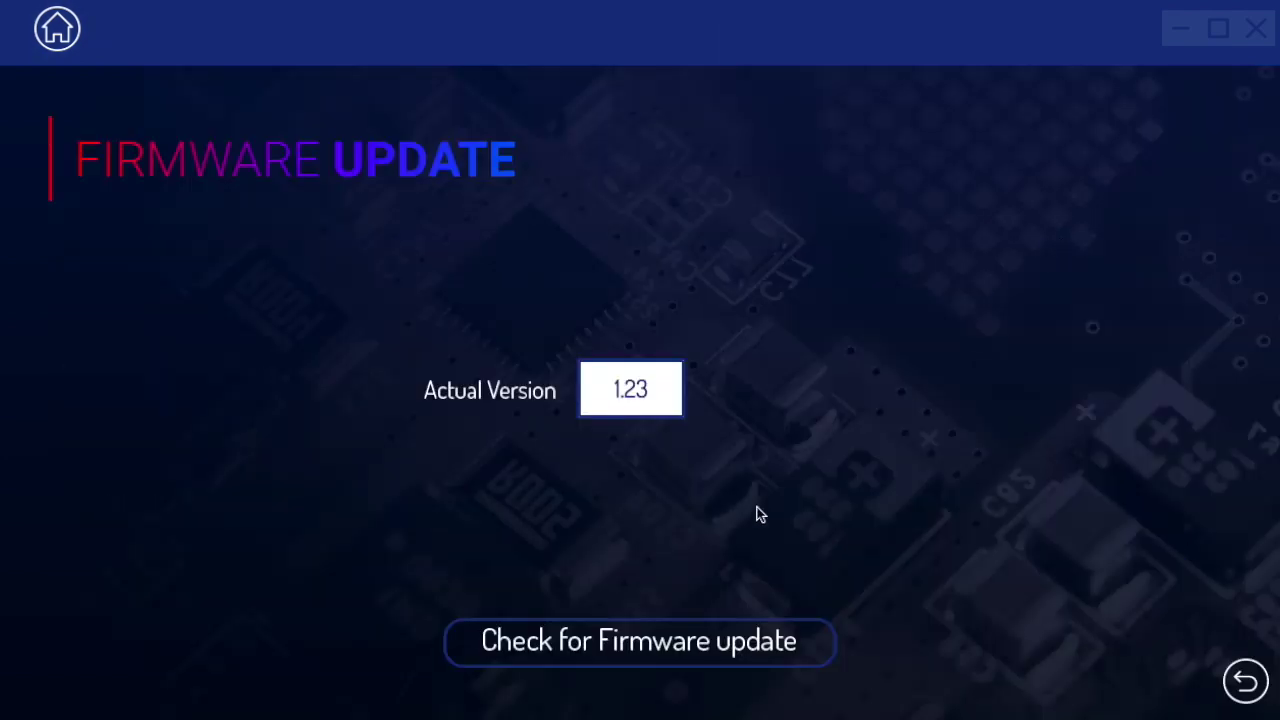
# Check for newer firmware, dismiss the already-latest notice, and return to the home menu
pyautogui.click(697, 661)
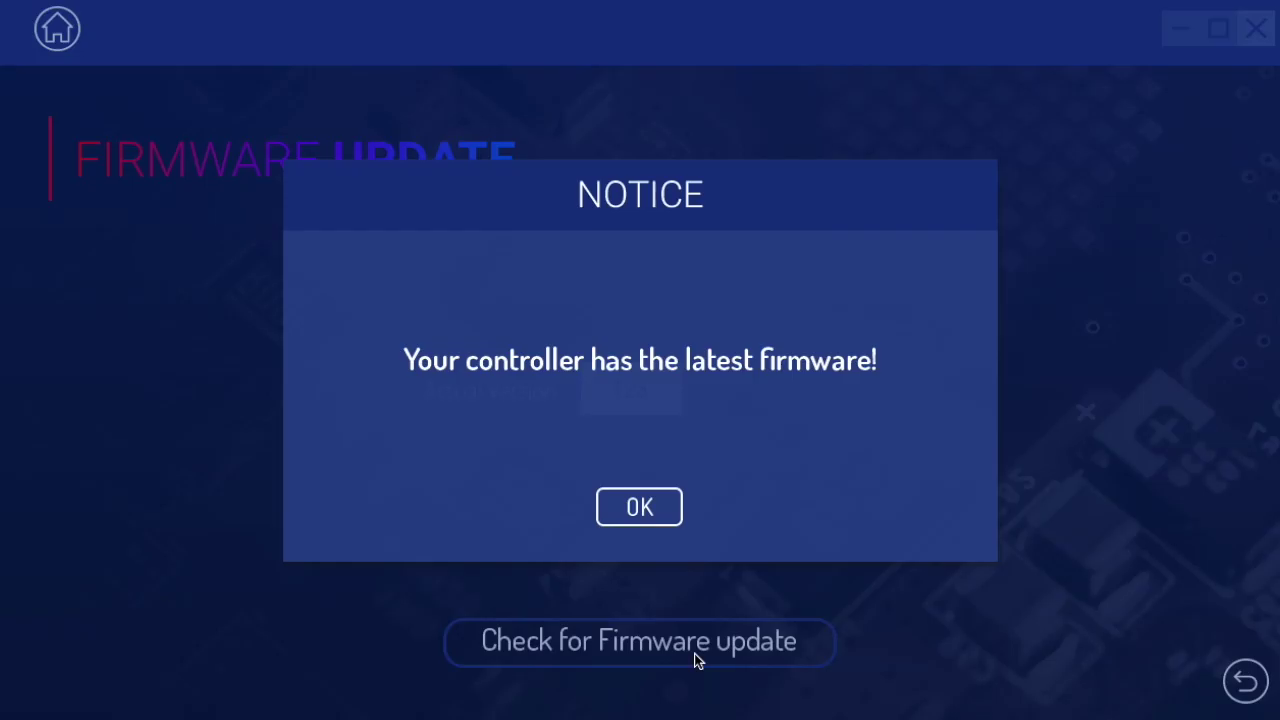
pyautogui.click(639, 507)
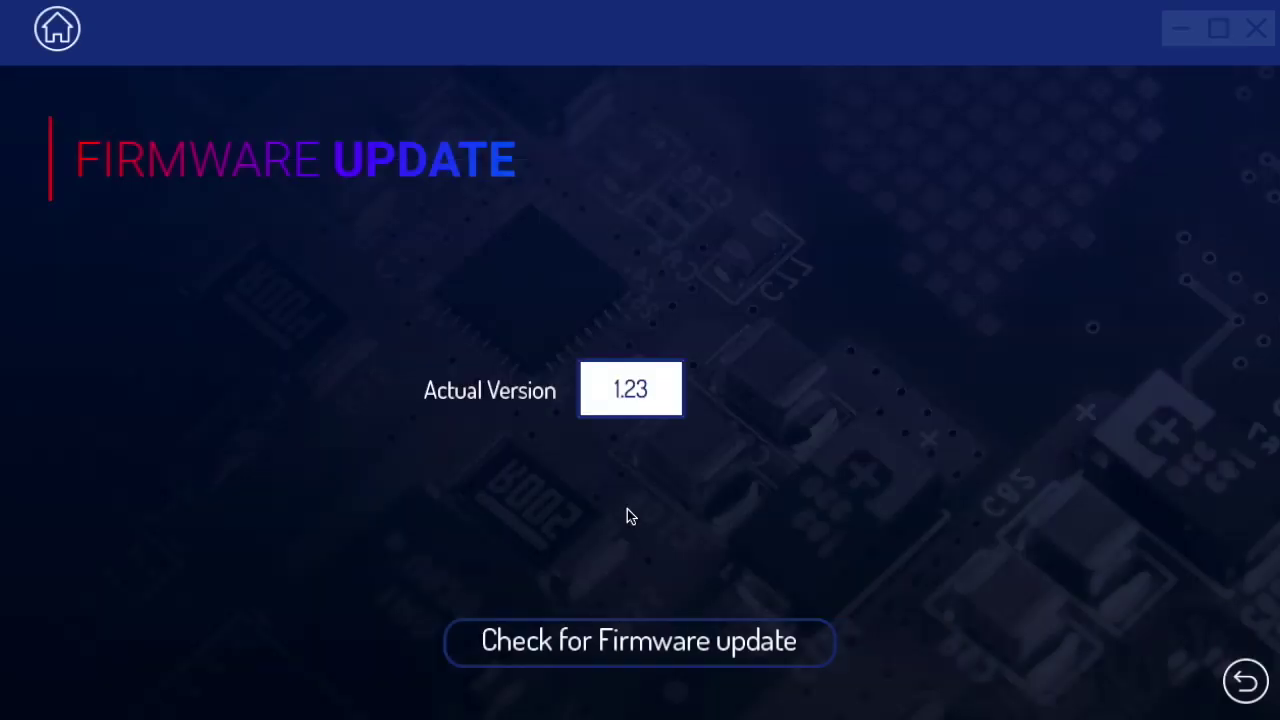
pyautogui.click(1246, 679)
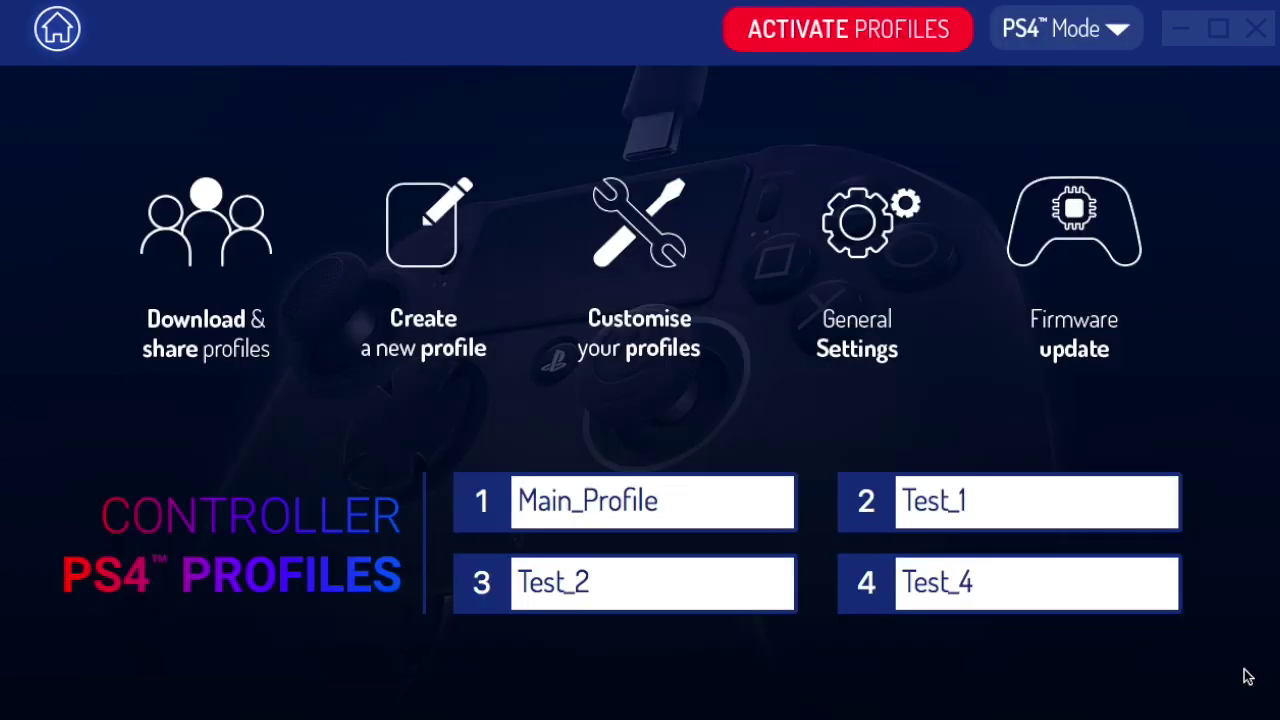
# Create a profile named 'Banana' in profile slot 4 and save it for customising
pyautogui.click(428, 270)
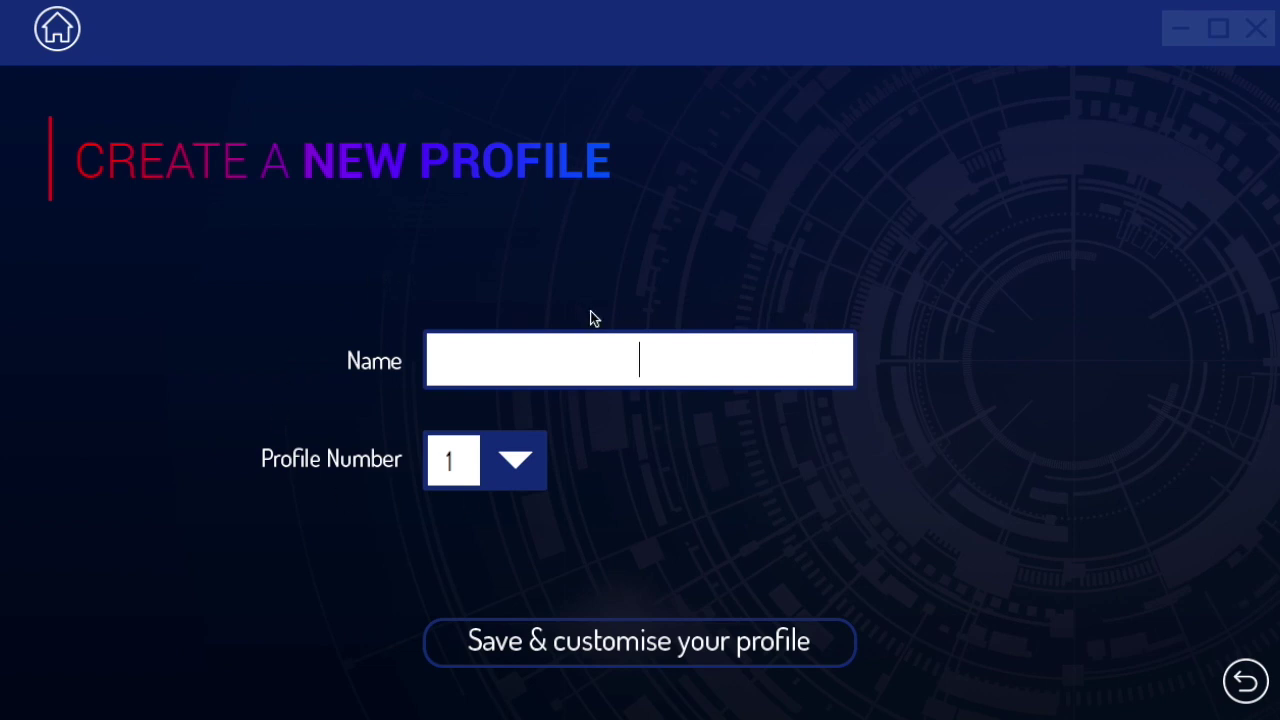
pyautogui.write('Banana')
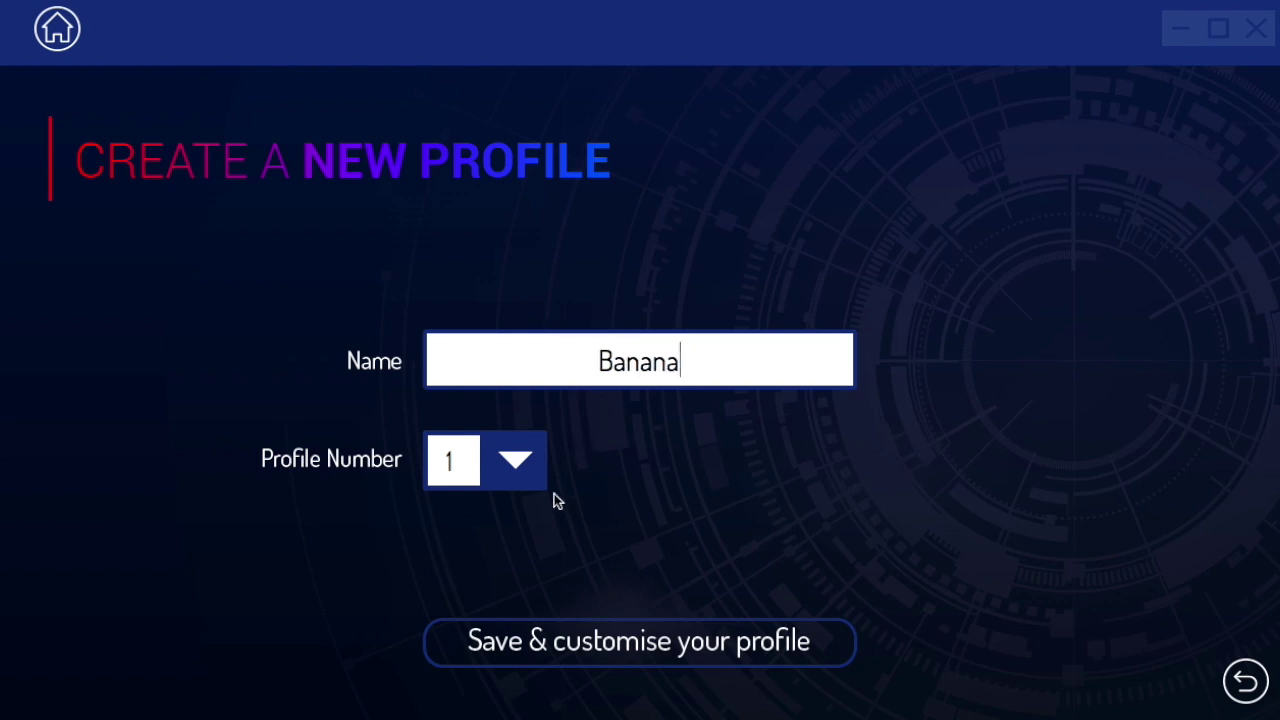
pyautogui.click(515, 459)
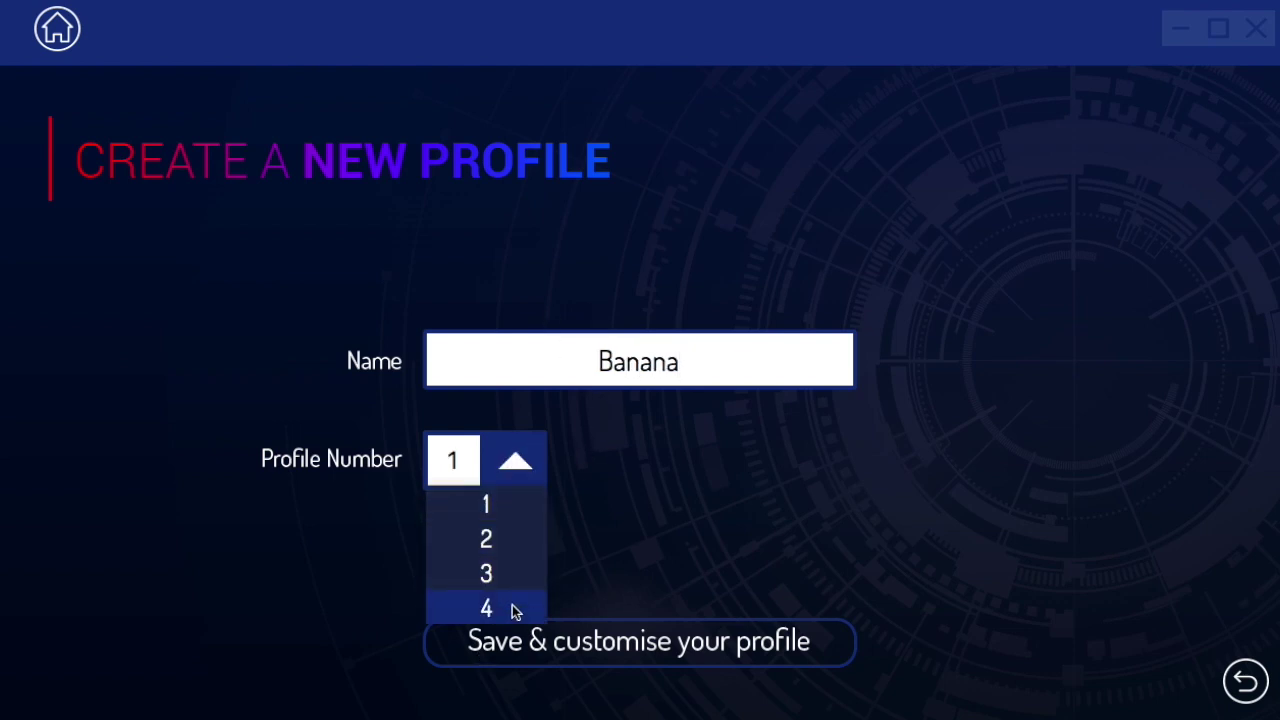
pyautogui.click(730, 475)
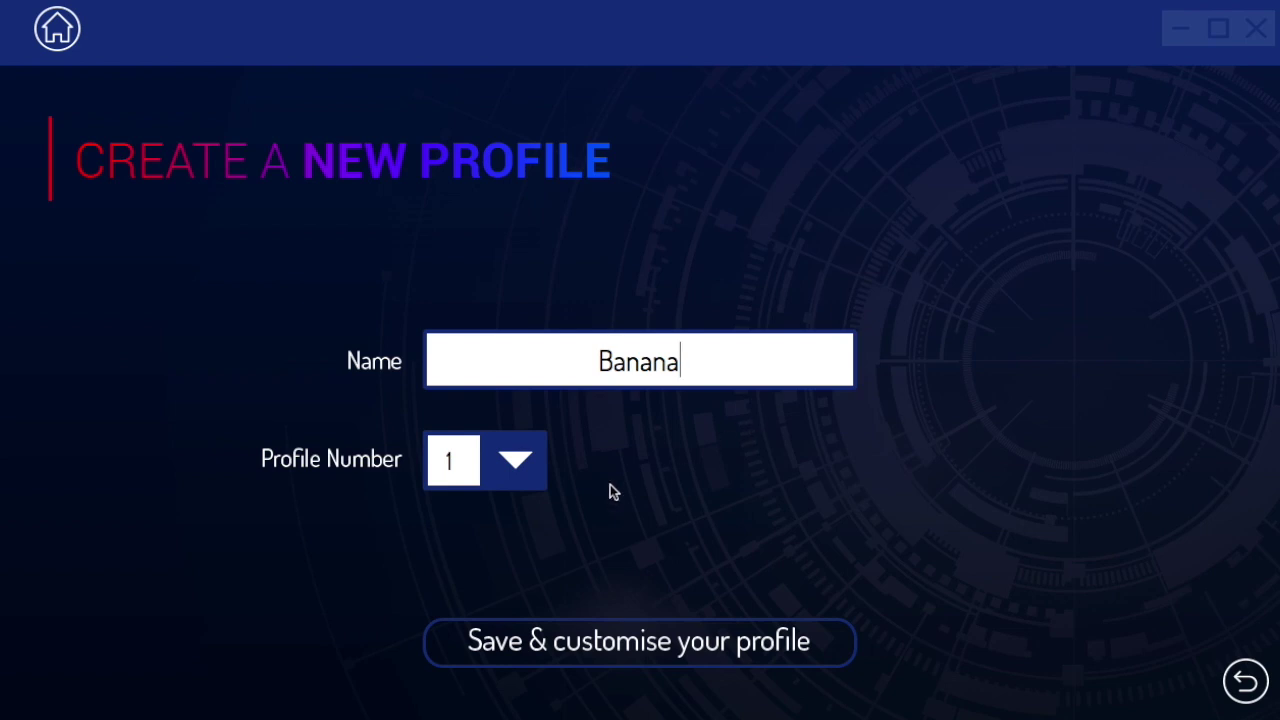
pyautogui.click(533, 459)
pyautogui.click(468, 608)
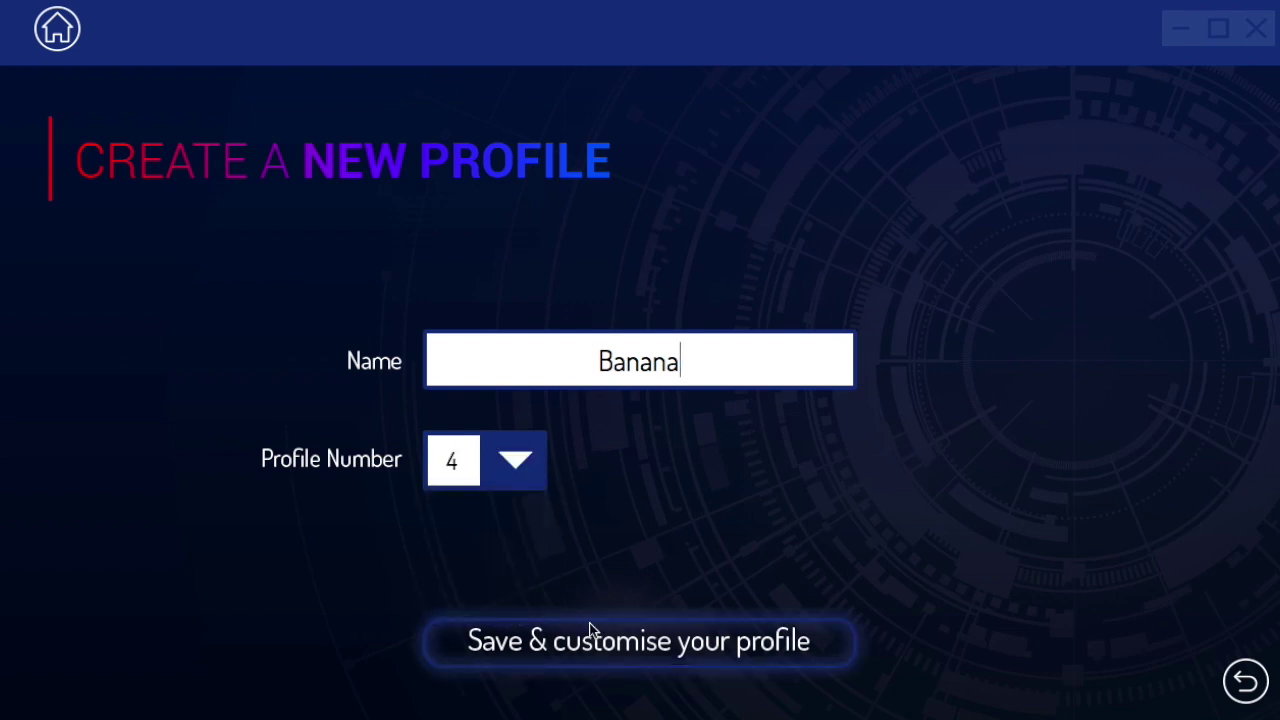
pyautogui.click(657, 645)
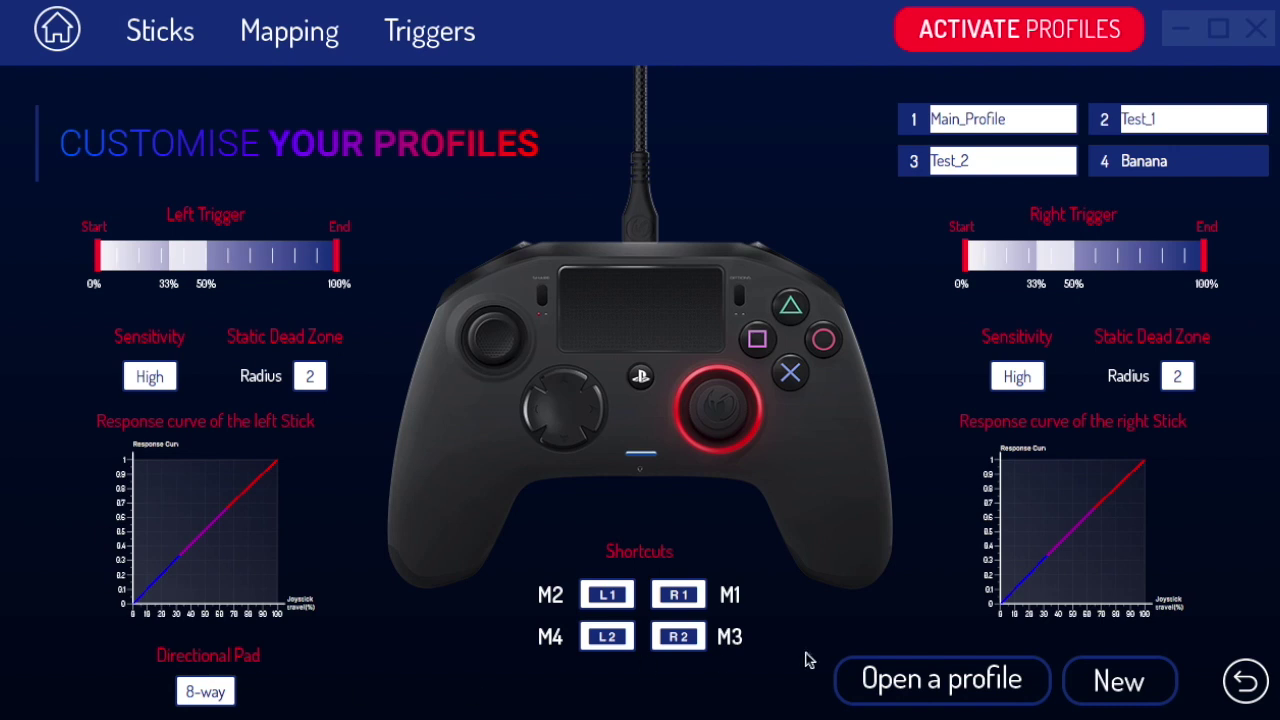
pyautogui.click(158, 36)
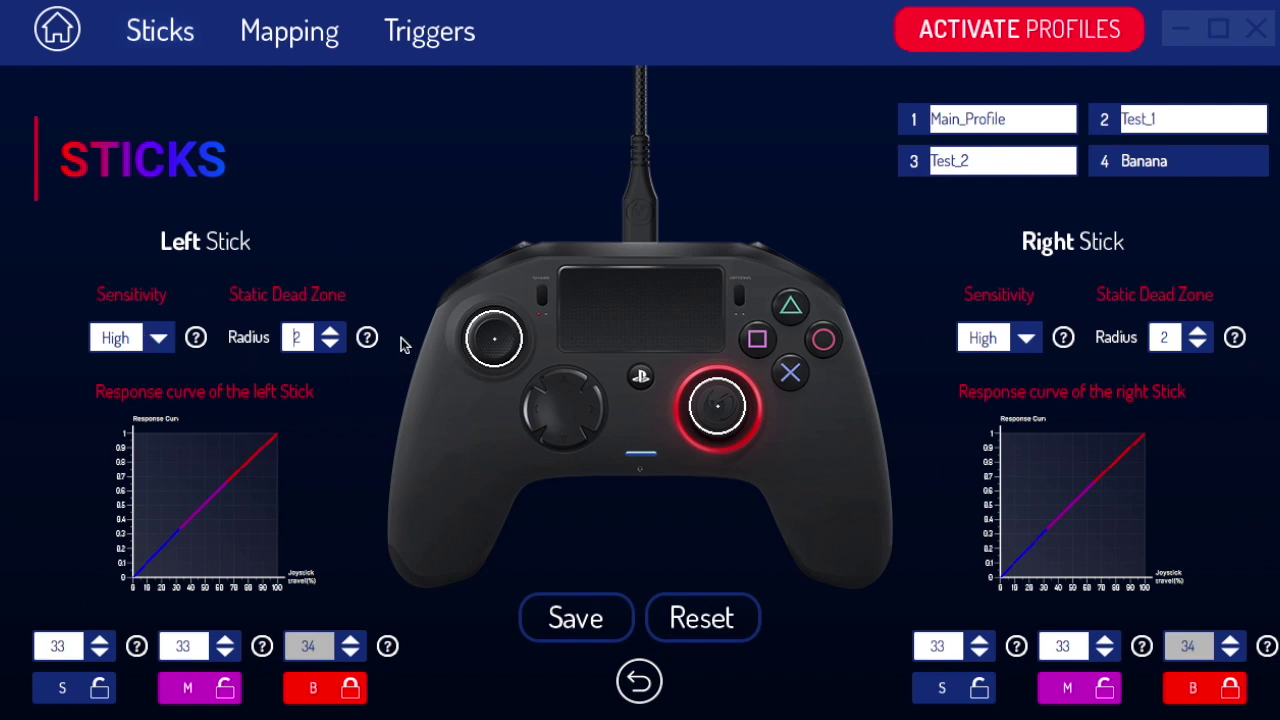
pyautogui.moveTo(369, 340)
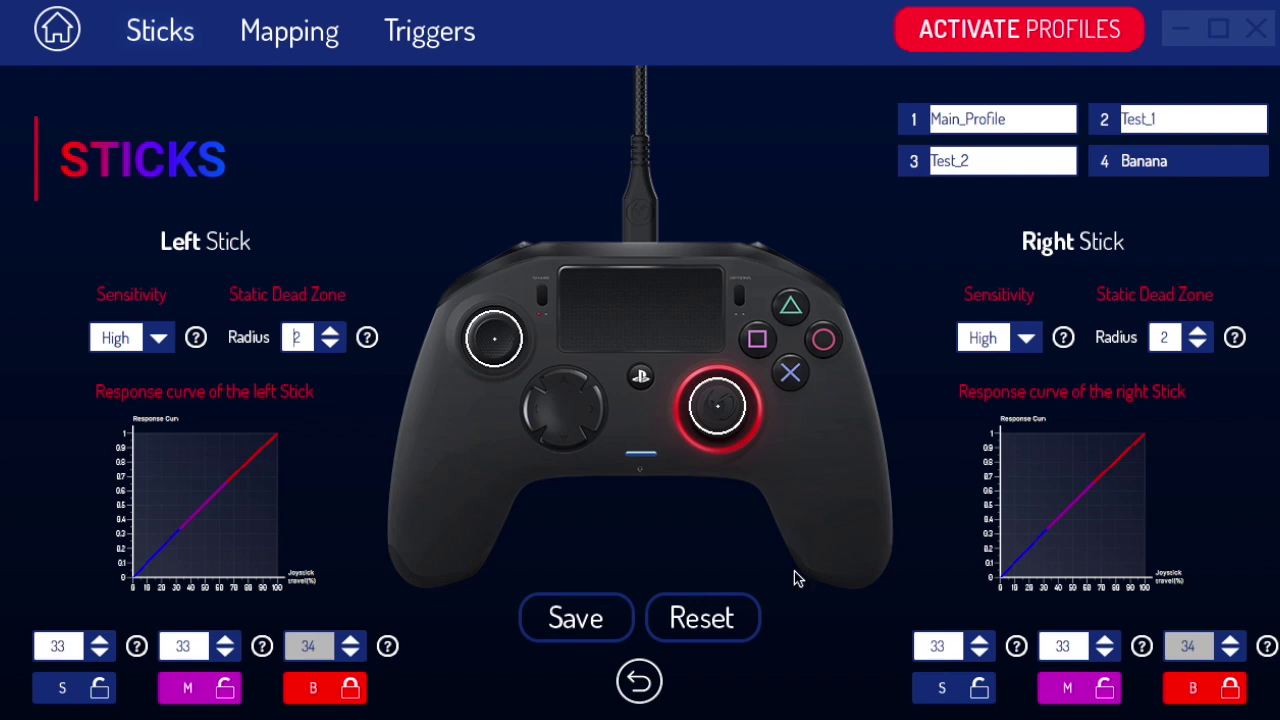
pyautogui.click(638, 684)
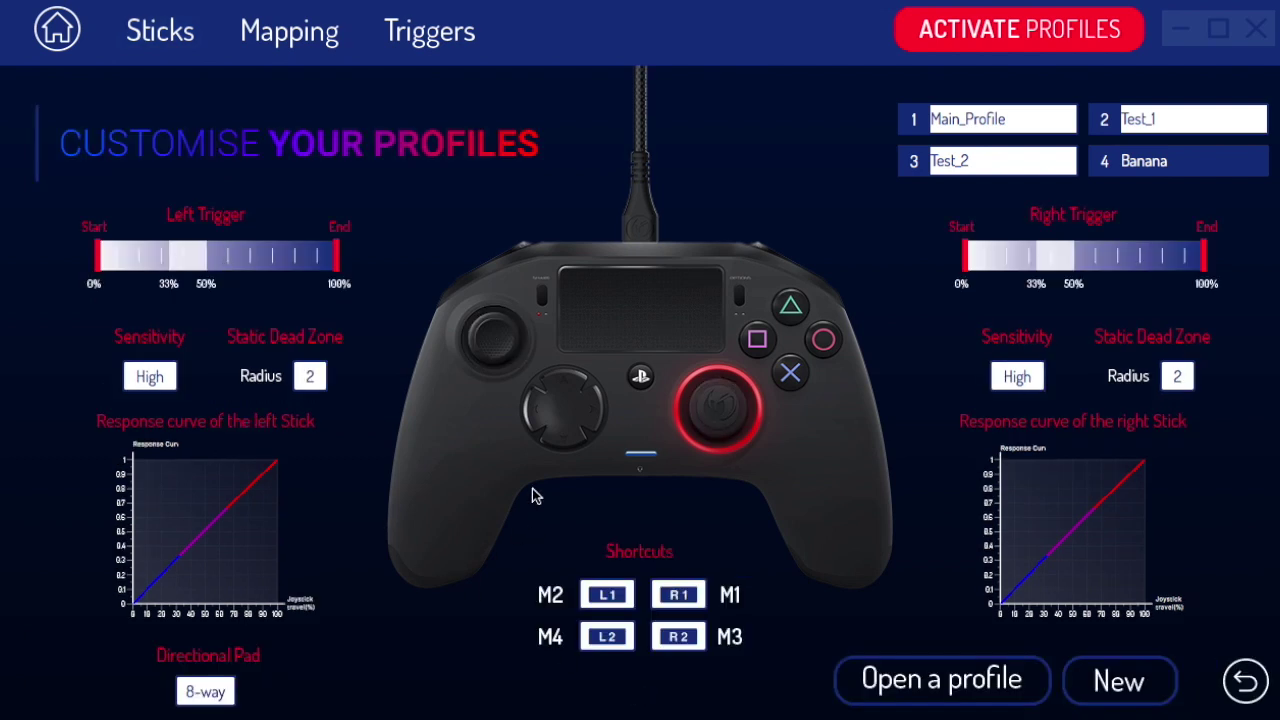
pyautogui.click(290, 40)
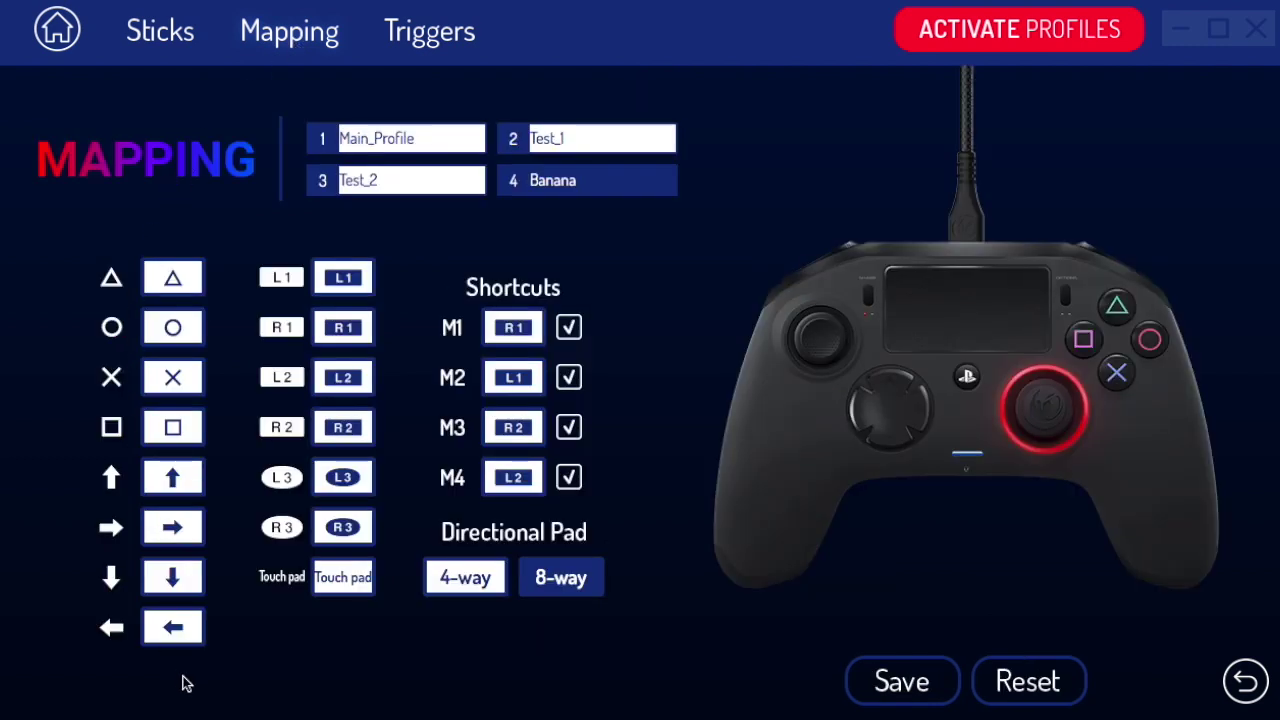
pyautogui.click(180, 279)
pyautogui.click(178, 380)
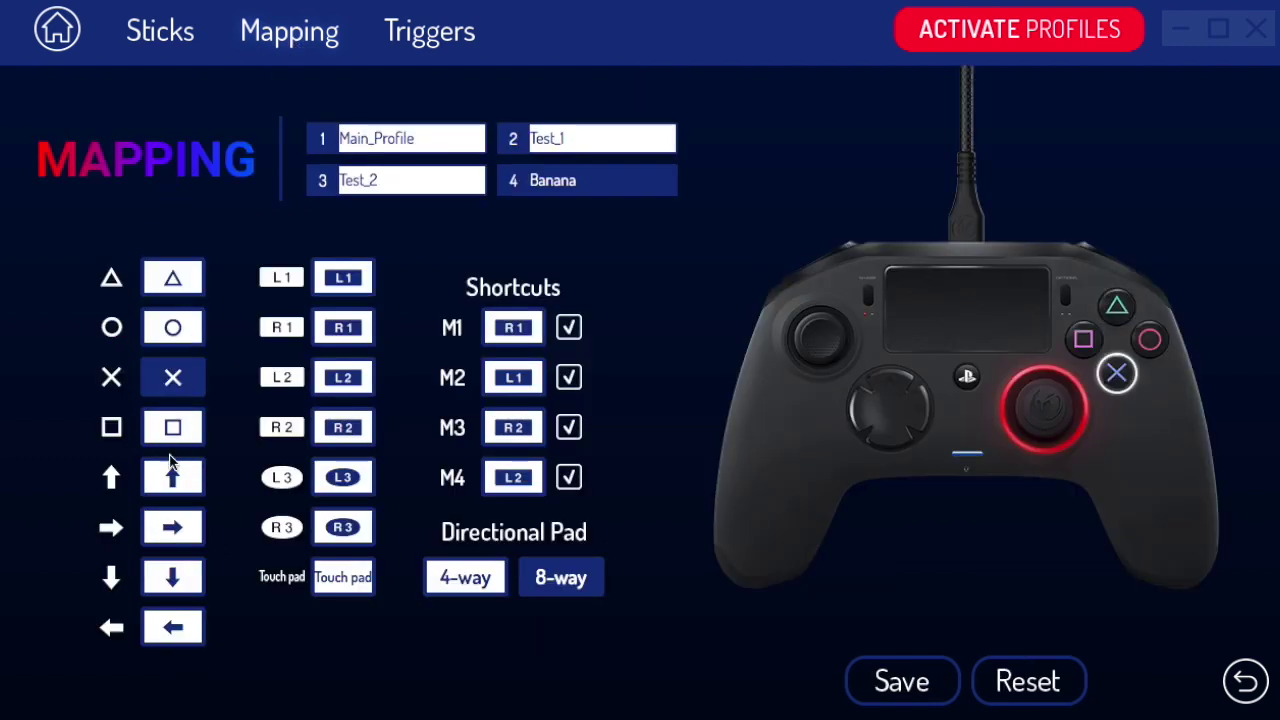
pyautogui.click(180, 527)
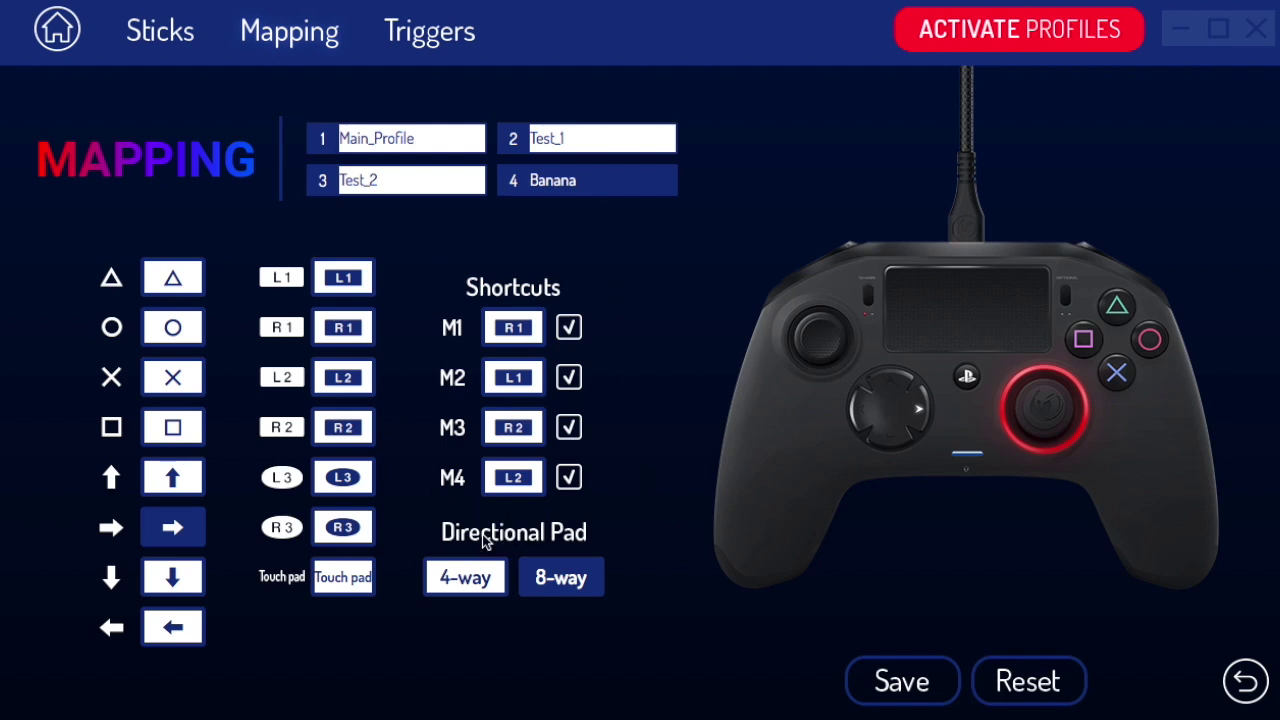
pyautogui.click(511, 326)
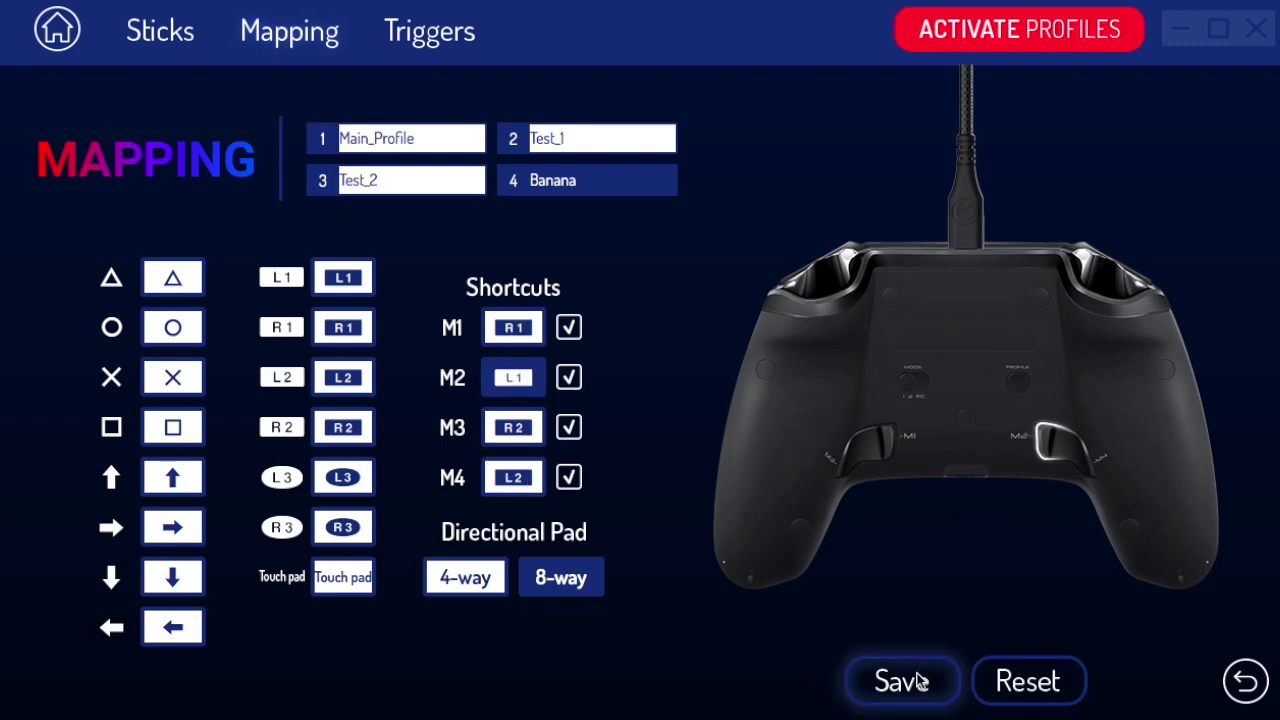
pyautogui.click(1245, 680)
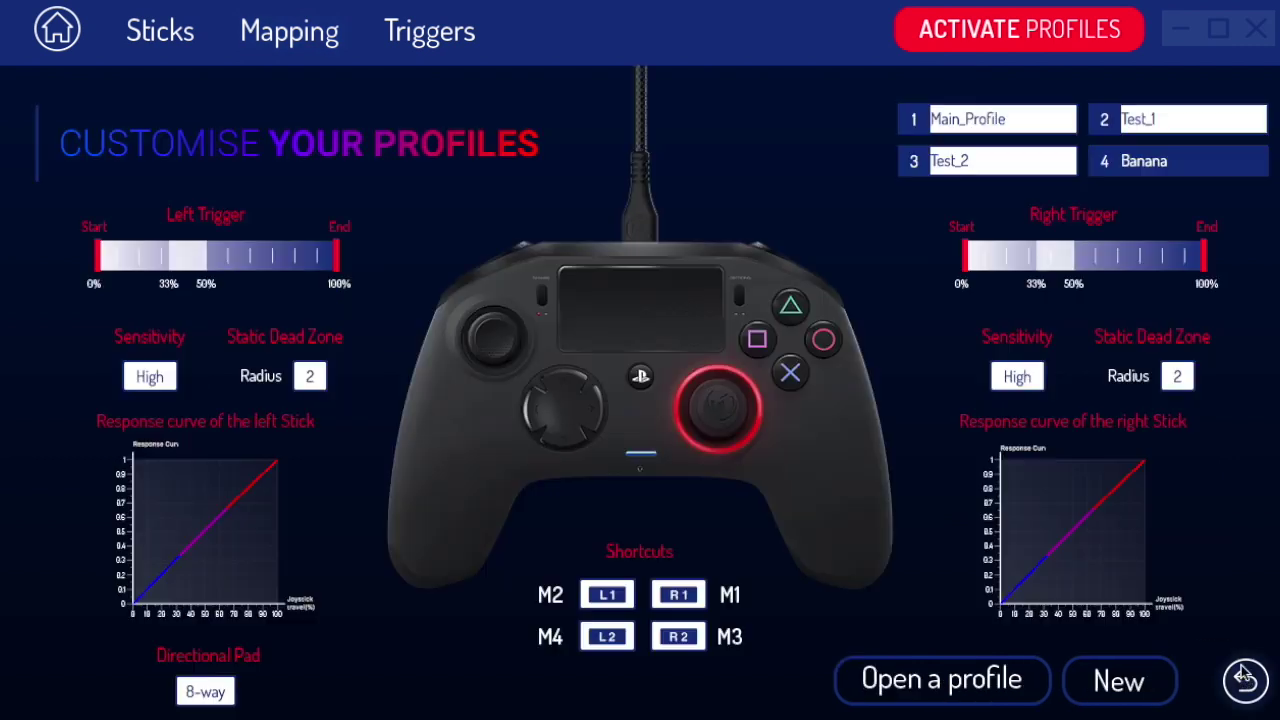
pyautogui.click(440, 46)
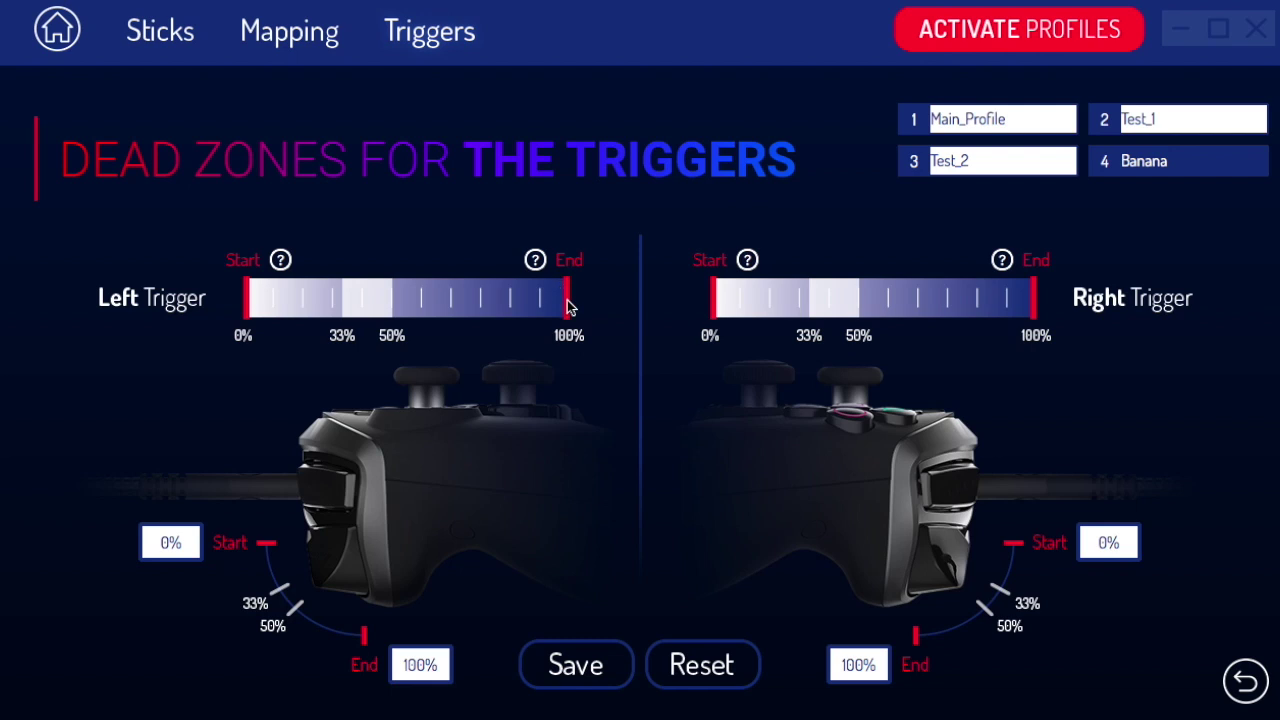
pyautogui.moveTo(568, 307); pyautogui.dragTo(397, 309)
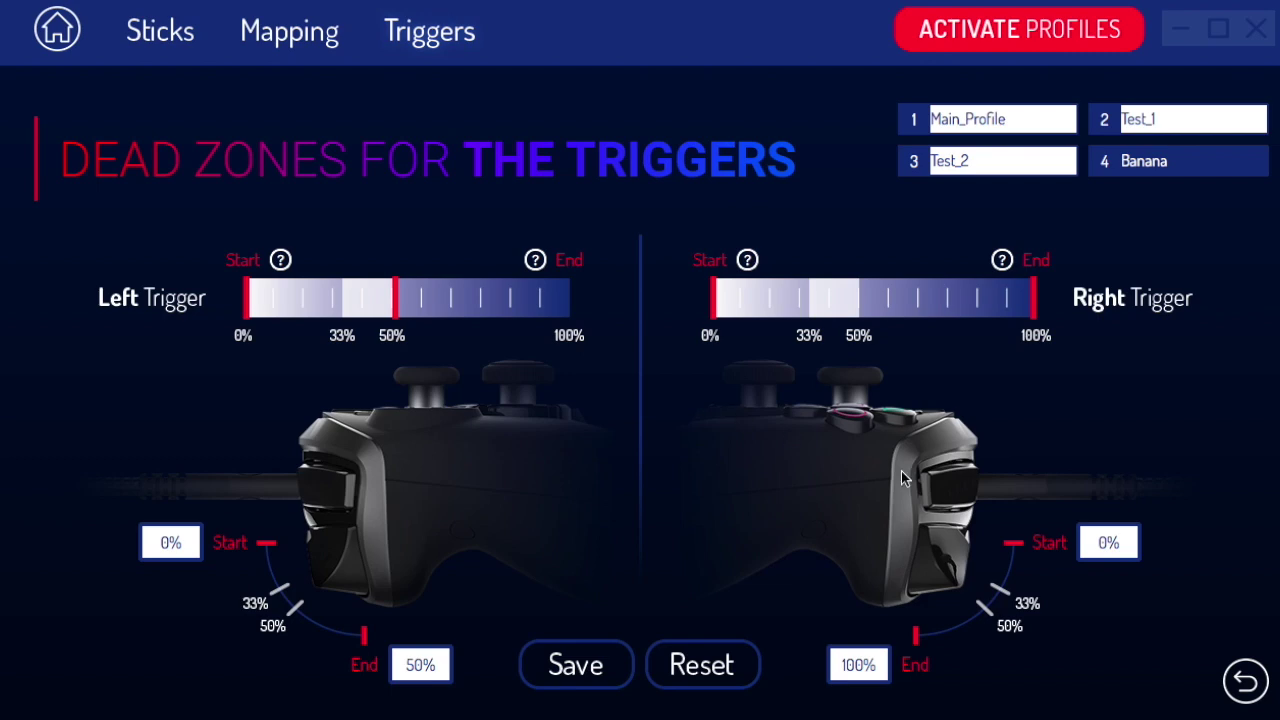
pyautogui.click(1248, 680)
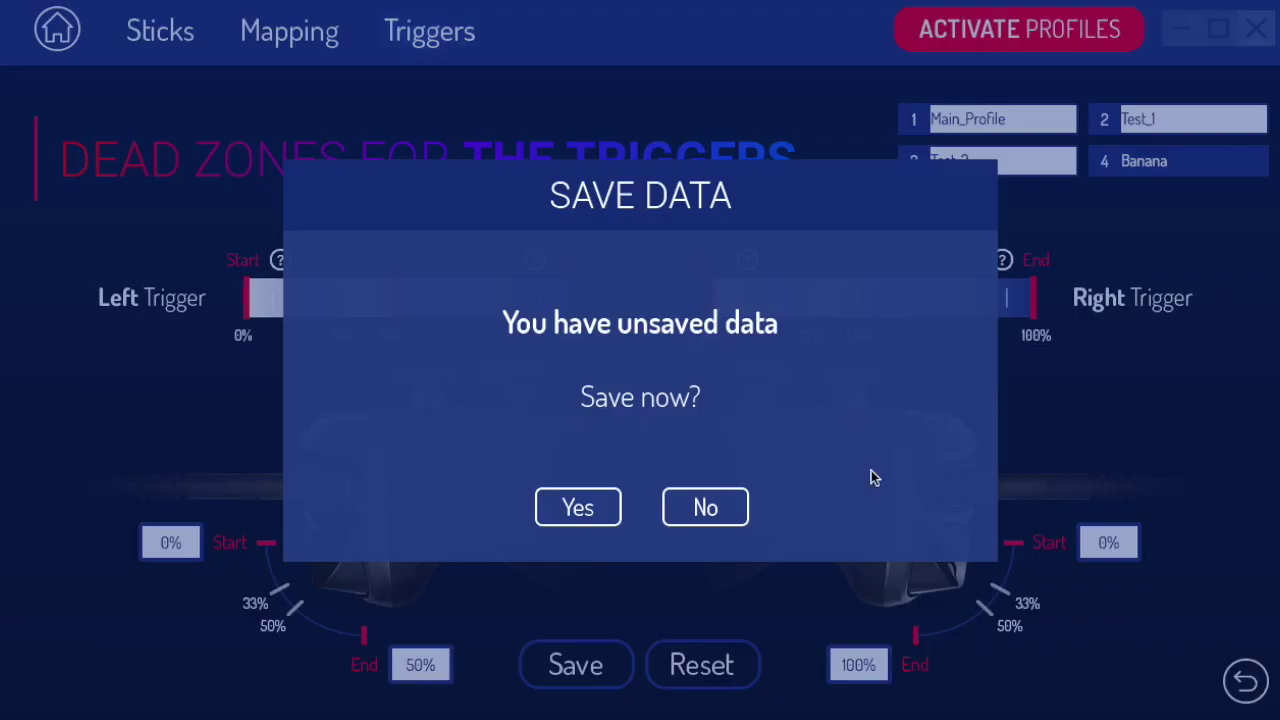
pyautogui.click(689, 508)
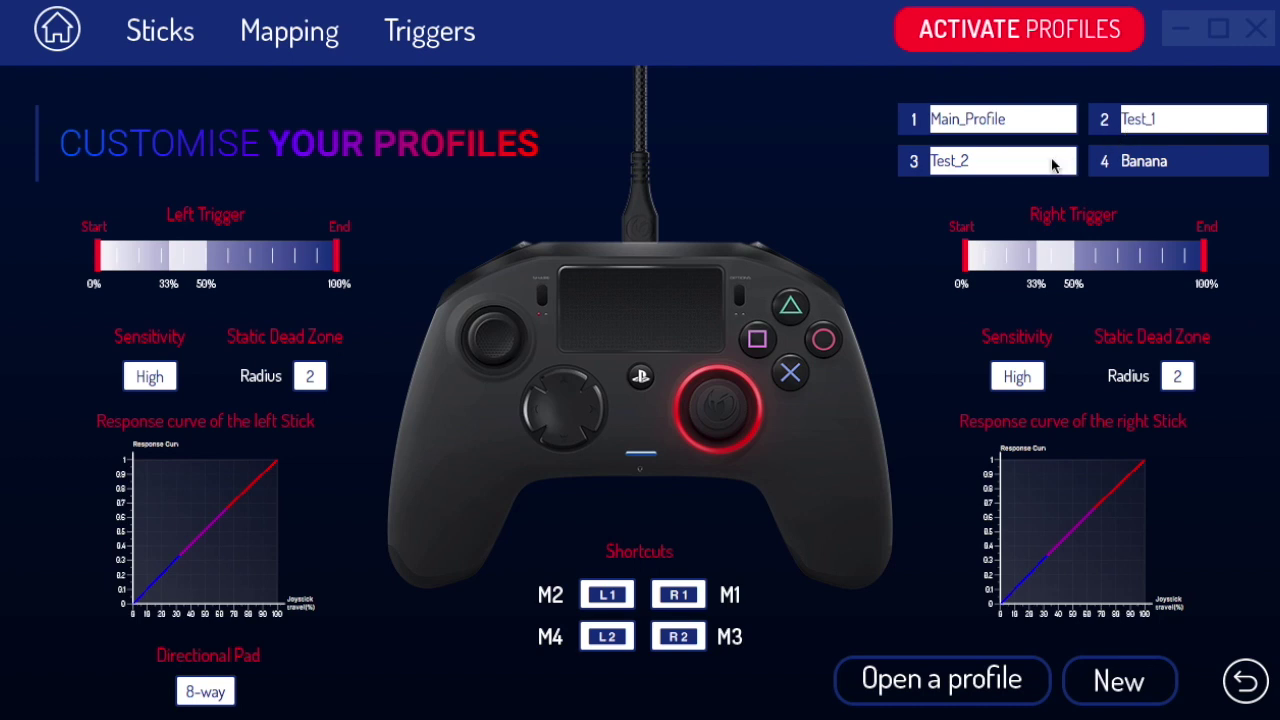
# Go back home, switch the controller to PC Mode, then back to PS4 Mode
pyautogui.click(1243, 681)
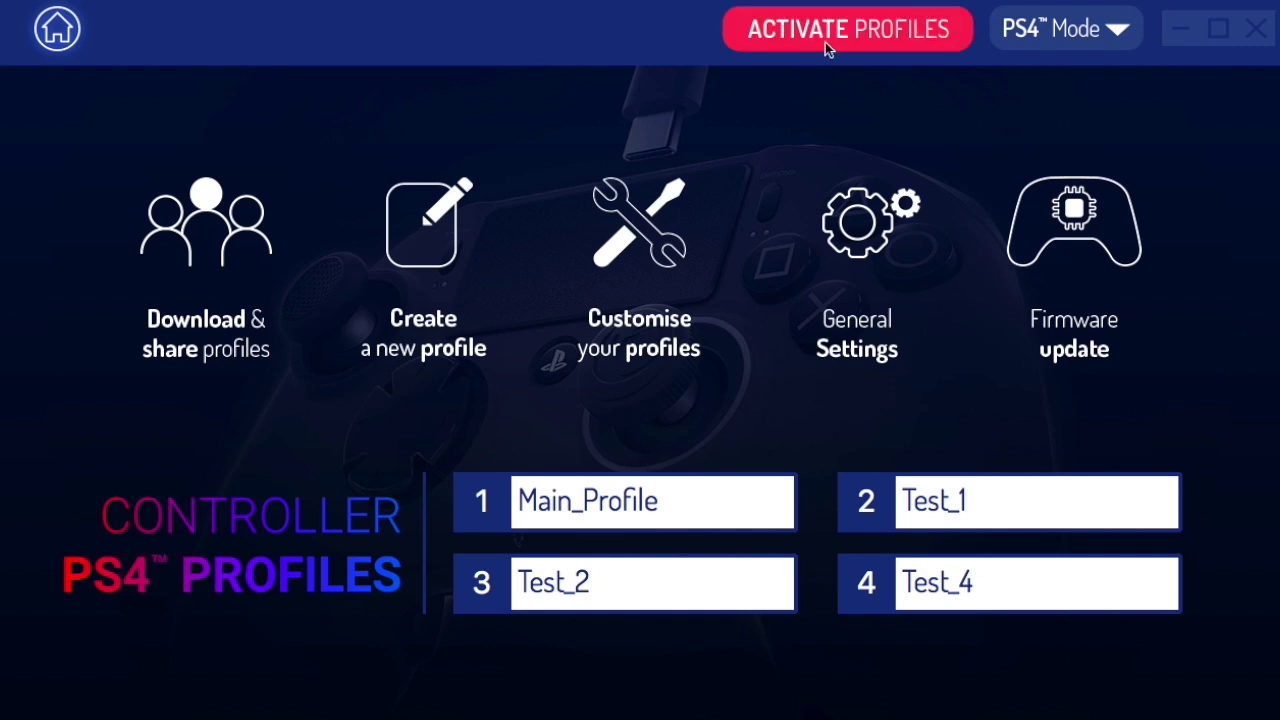
pyautogui.click(1101, 36)
pyautogui.click(1088, 61)
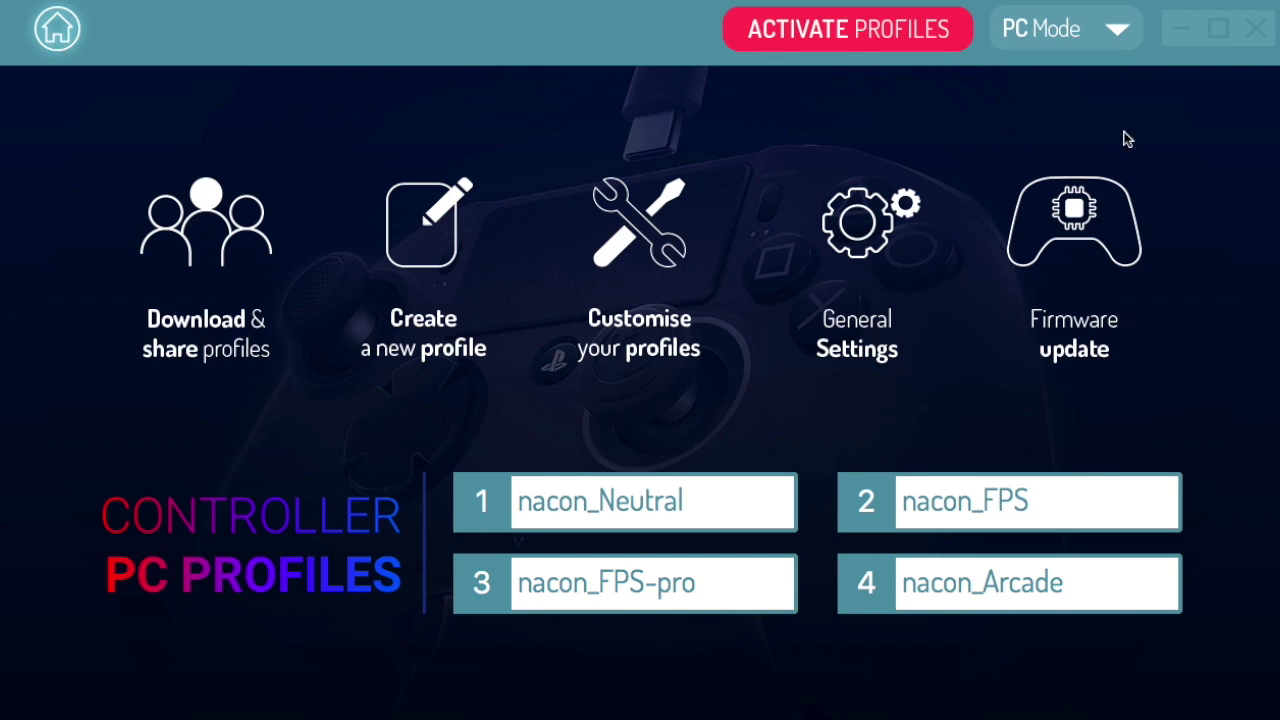
pyautogui.click(1079, 32)
pyautogui.click(1077, 63)
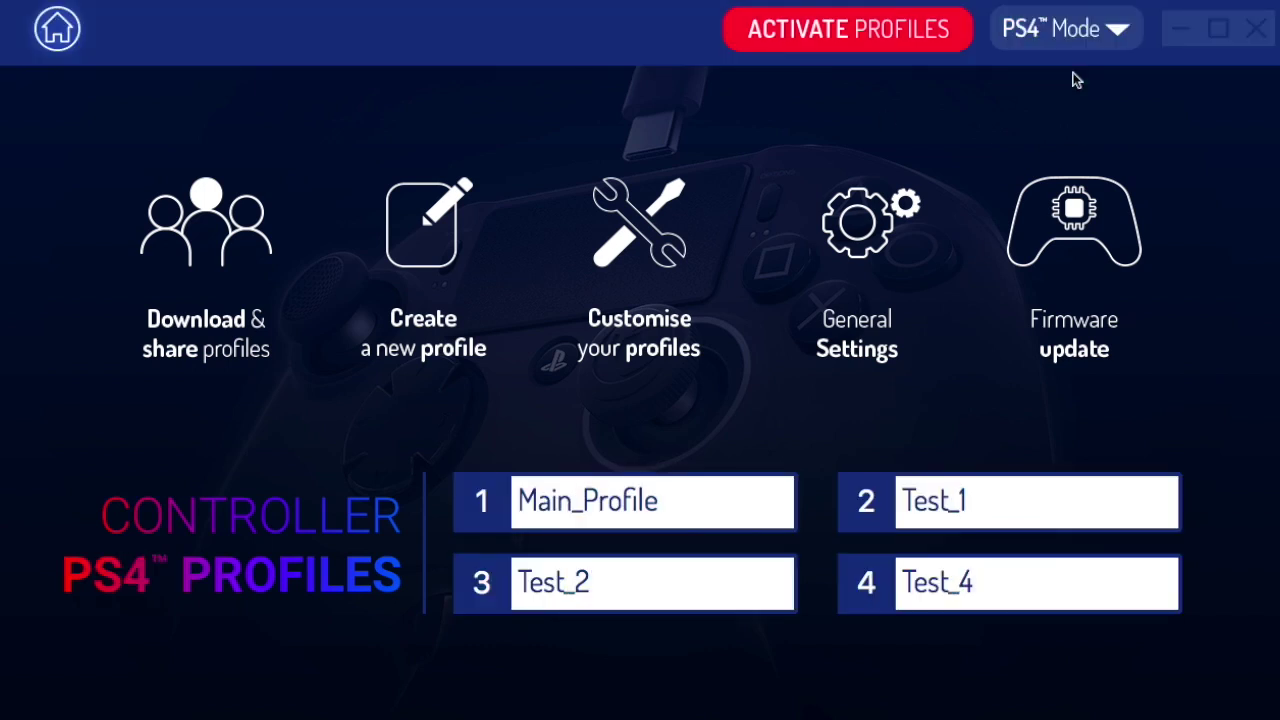